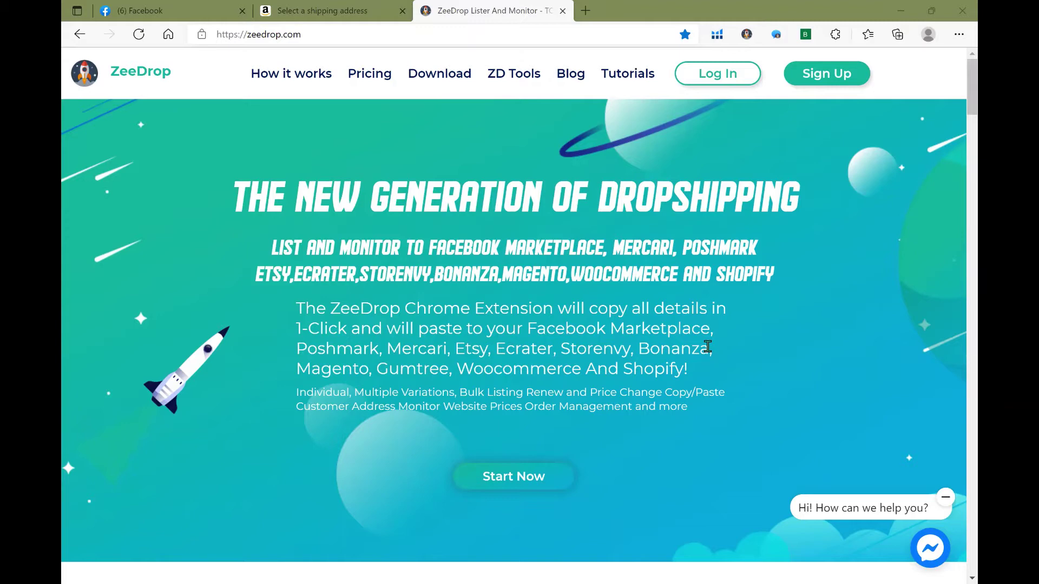
Switch from the ZeeDrop site to the Marketplace selling page showing the shop's 44 listings.
click(194, 8)
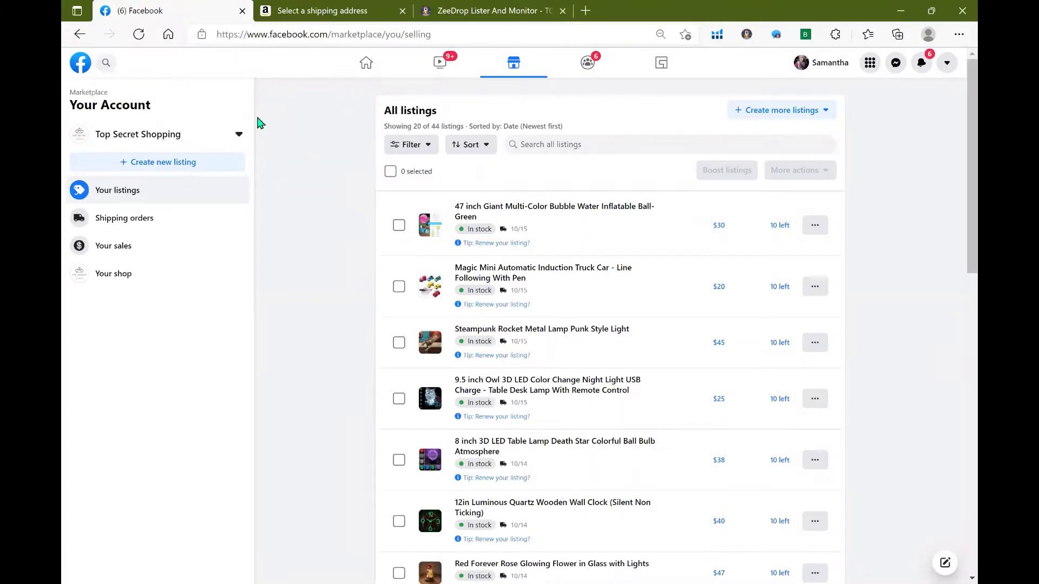
Reload the selling page to load ZeeDrop's bulk tools, and review the popup's Templates and Settings.
click(136, 37)
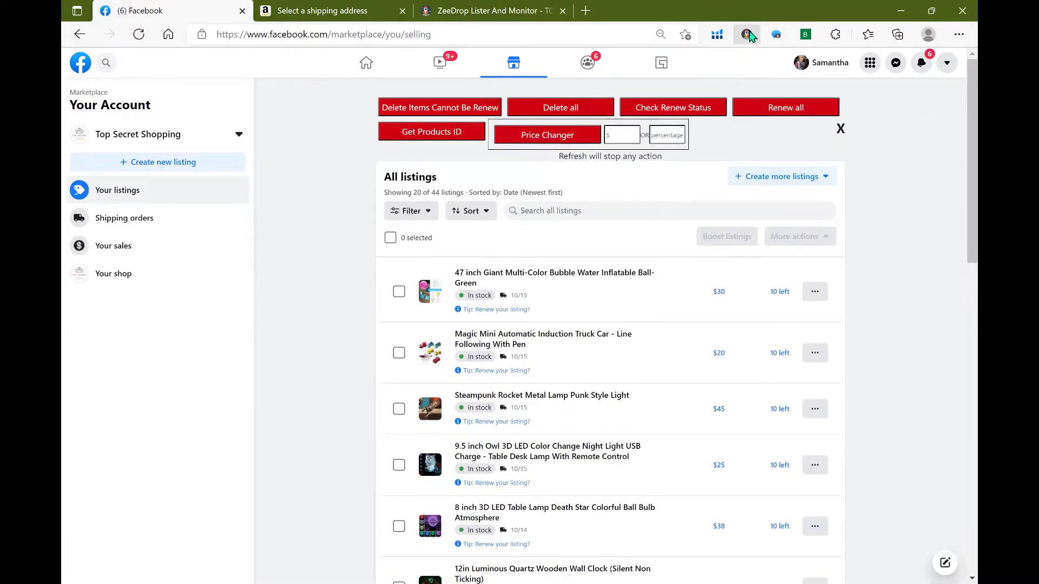
click(747, 34)
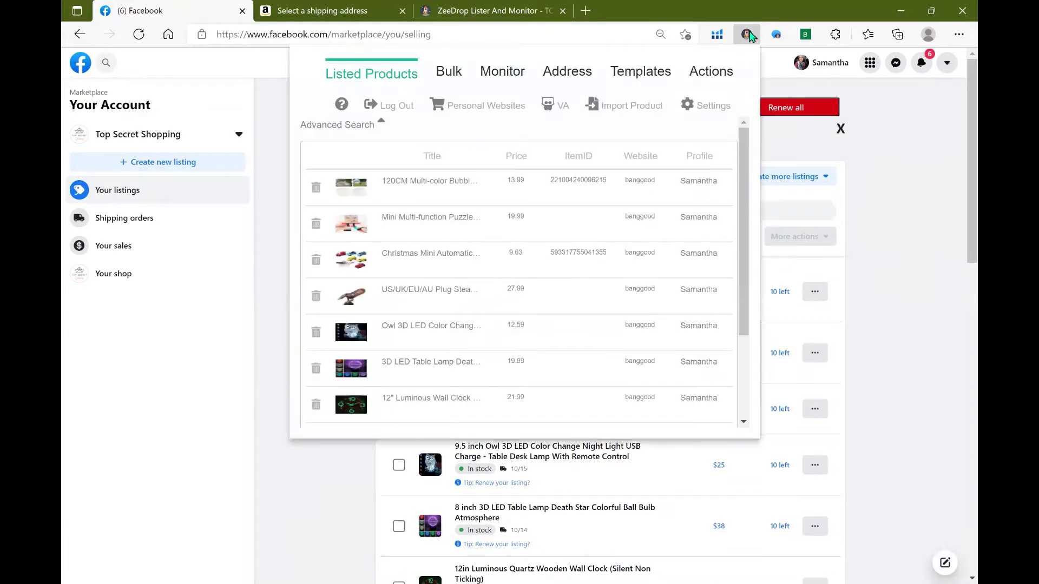
click(661, 76)
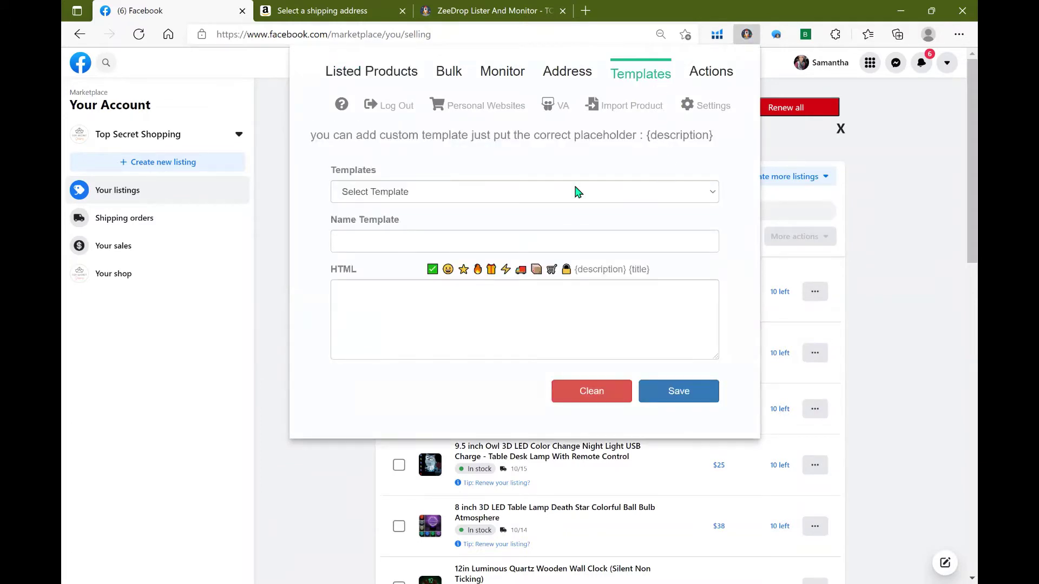
click(620, 191)
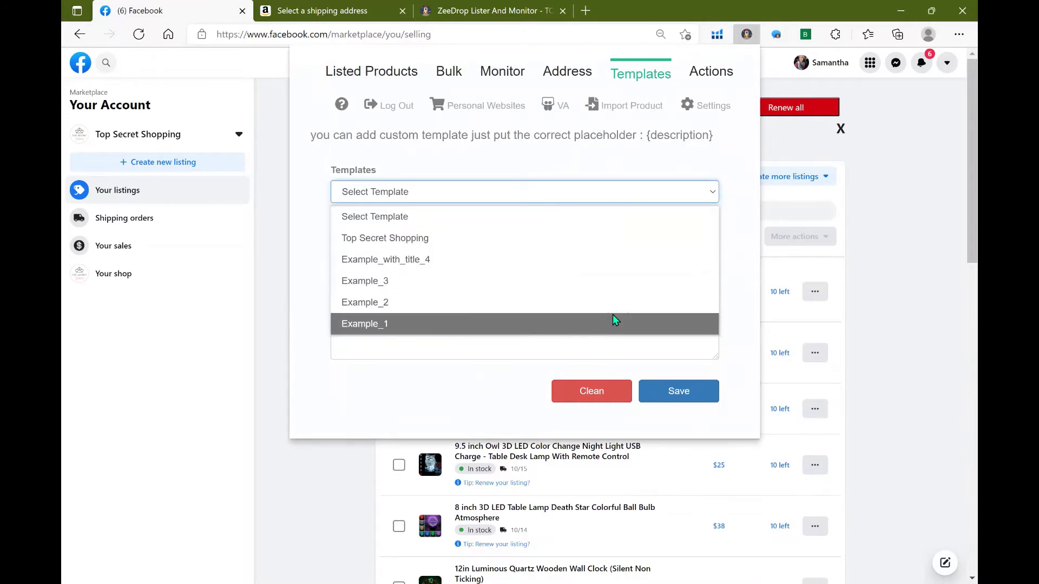
click(611, 320)
click(691, 108)
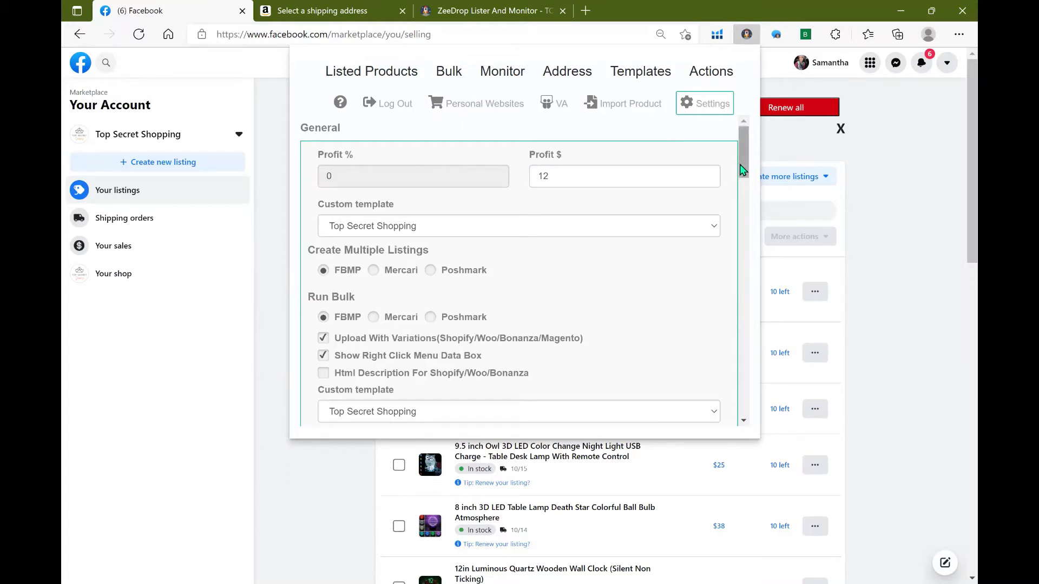
click(747, 35)
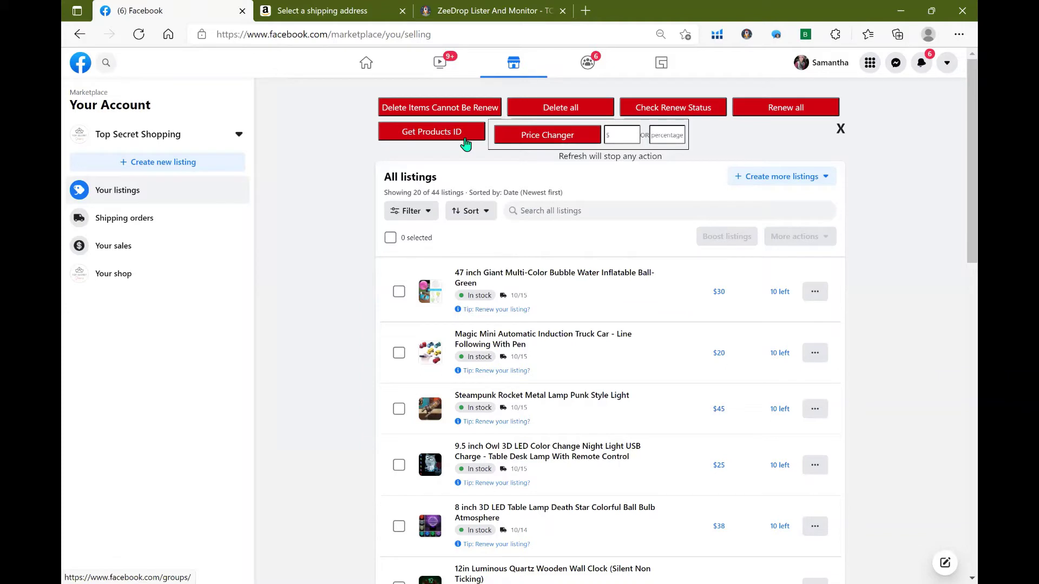
From ZeeDrop's Actions tab, run Get Products ID on all Marketplace listings.
click(747, 36)
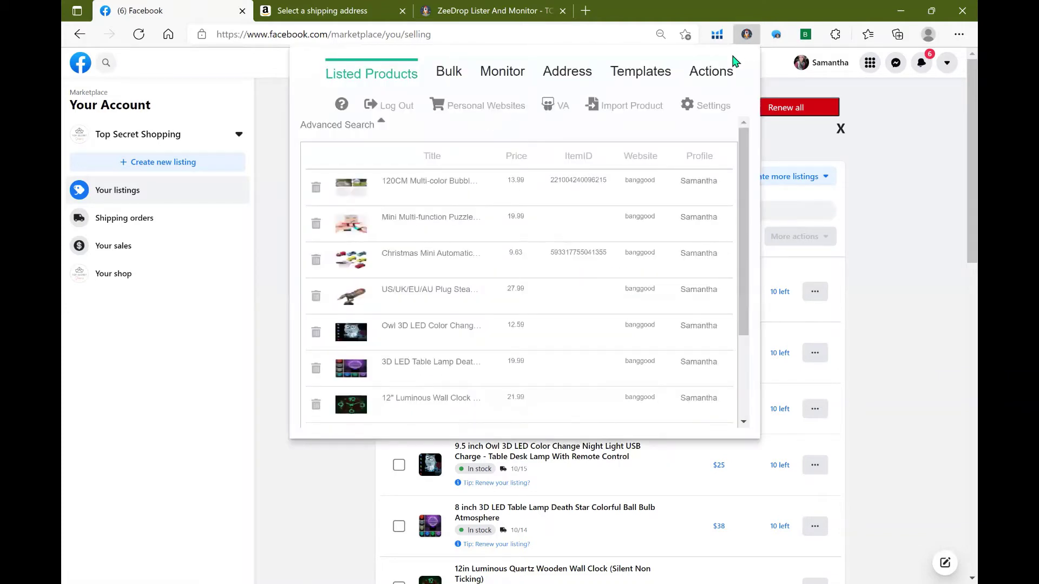
click(725, 75)
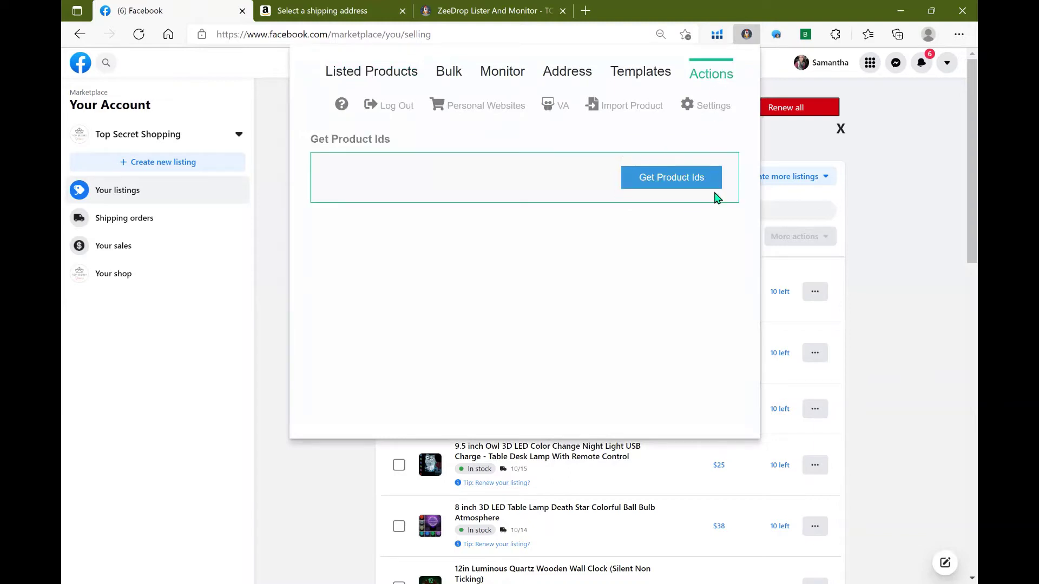
click(747, 34)
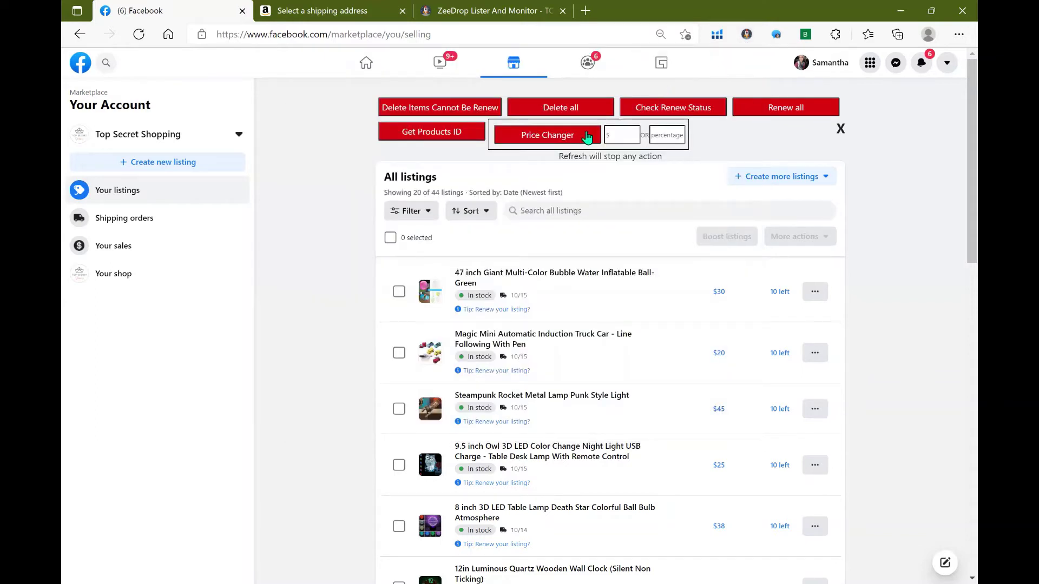
click(466, 142)
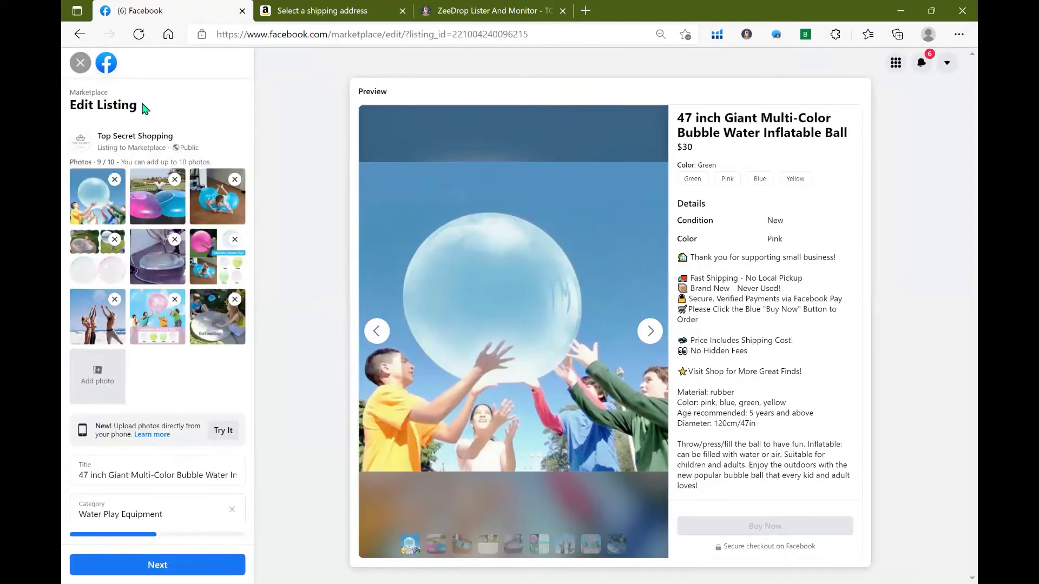
Exit the opened Edit Listing pages to return to the selling listings.
click(149, 207)
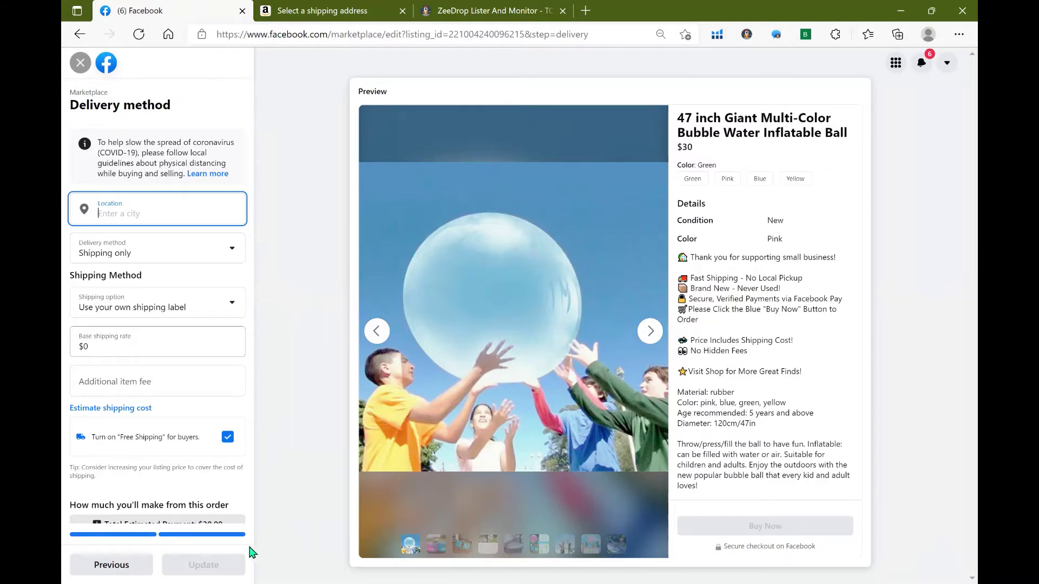
click(81, 63)
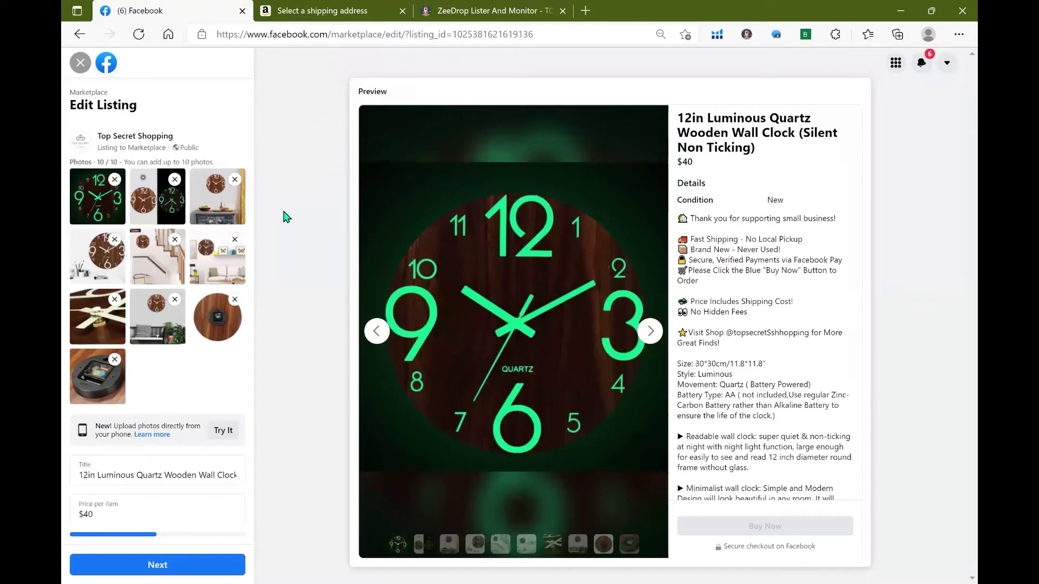
click(80, 63)
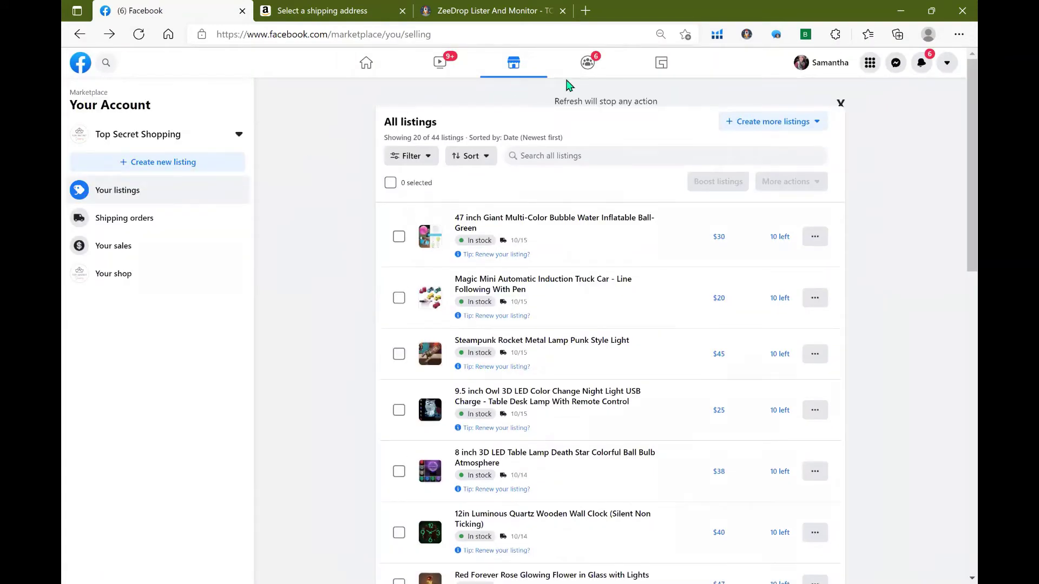
In ZeeDrop's Monitor tab, tick the Creative Rotating Magic cube and POPPIT SHEETS products.
click(747, 36)
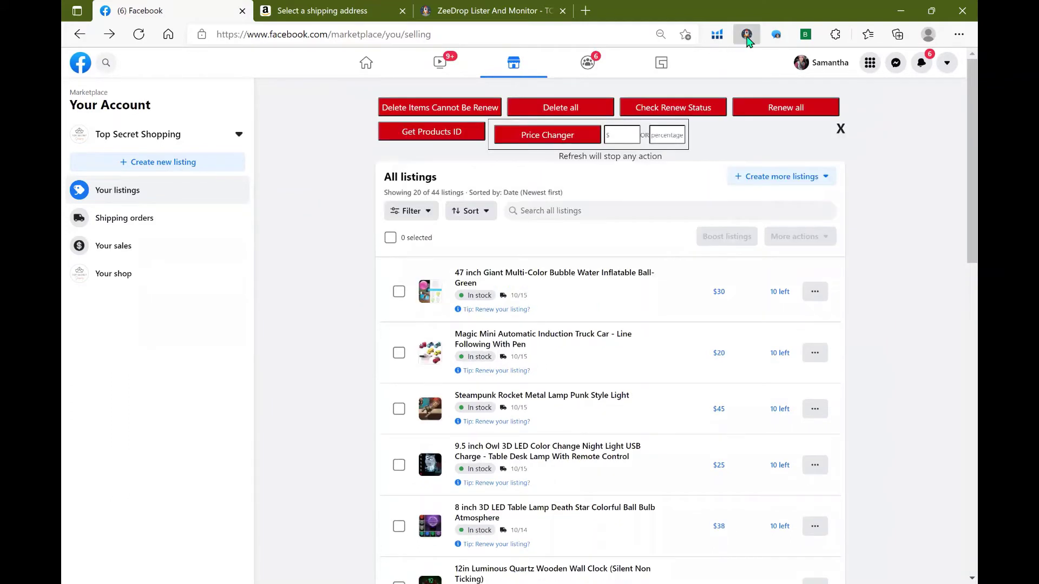
click(748, 36)
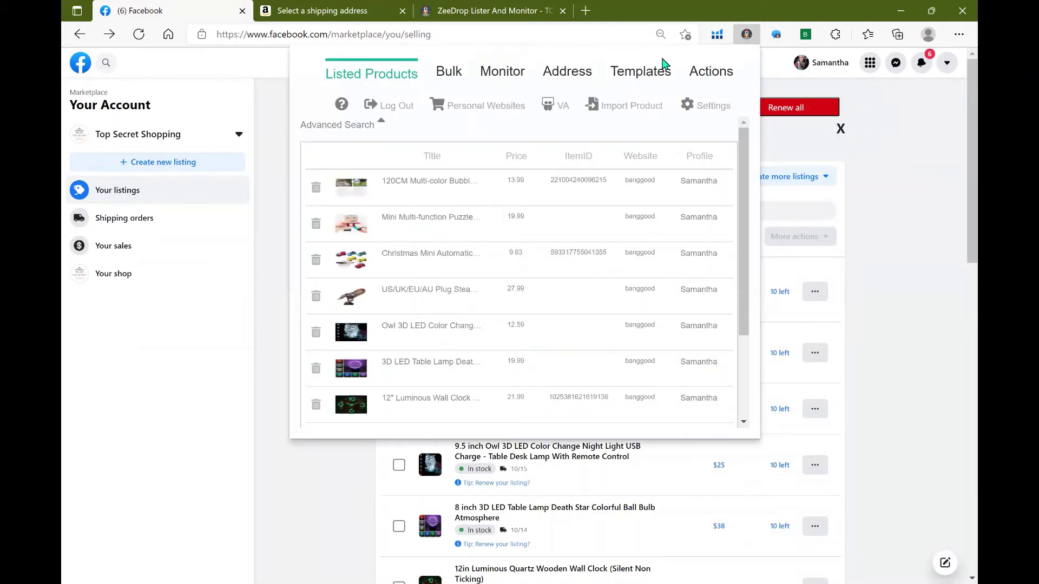
click(501, 79)
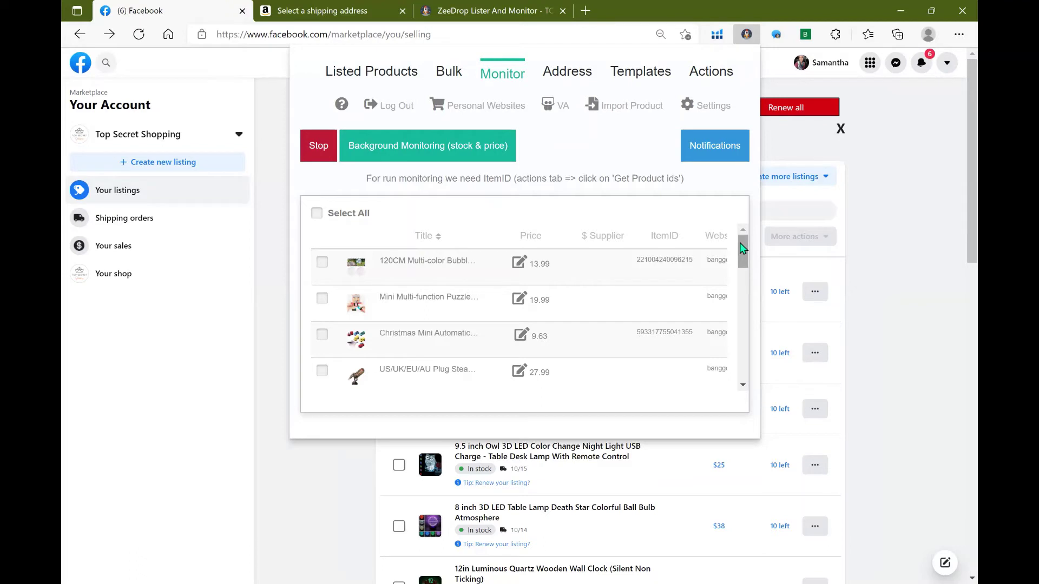
drag(743, 247, 621, 348)
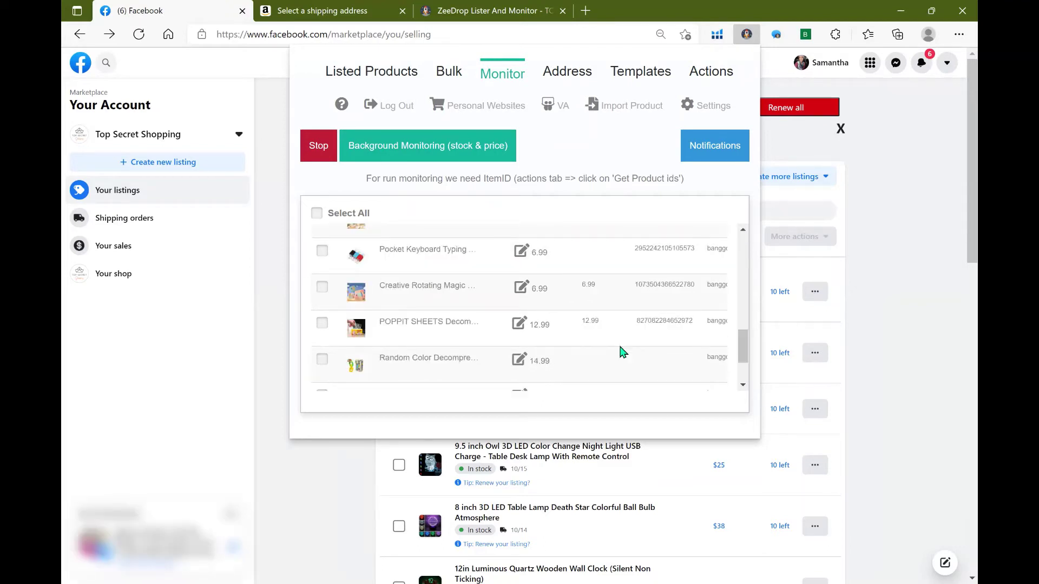
click(320, 290)
click(319, 326)
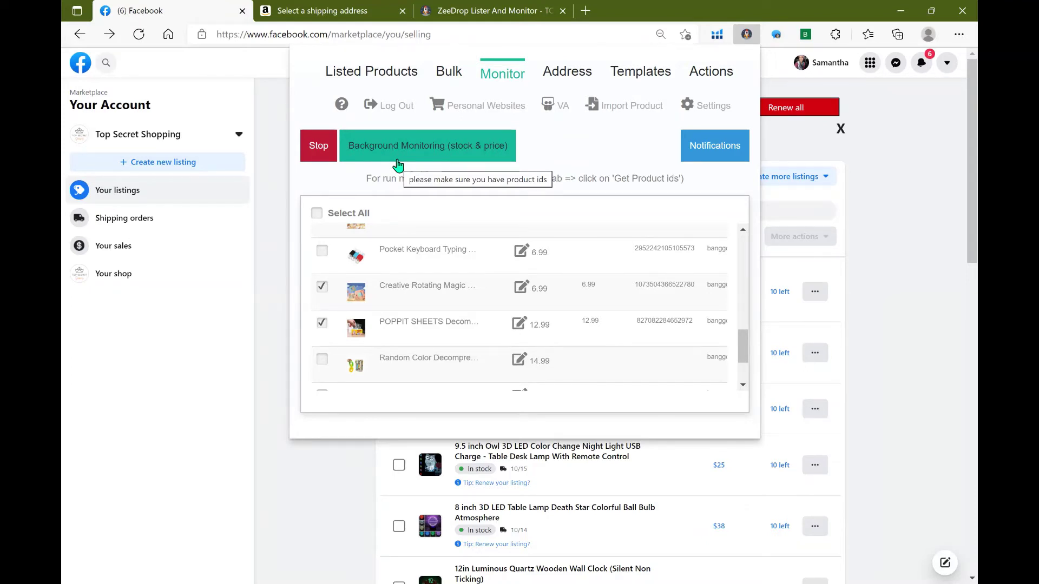
Start Background Monitoring (stock & price), close the supplier page, and view the magic cube's $19 edit page.
click(398, 164)
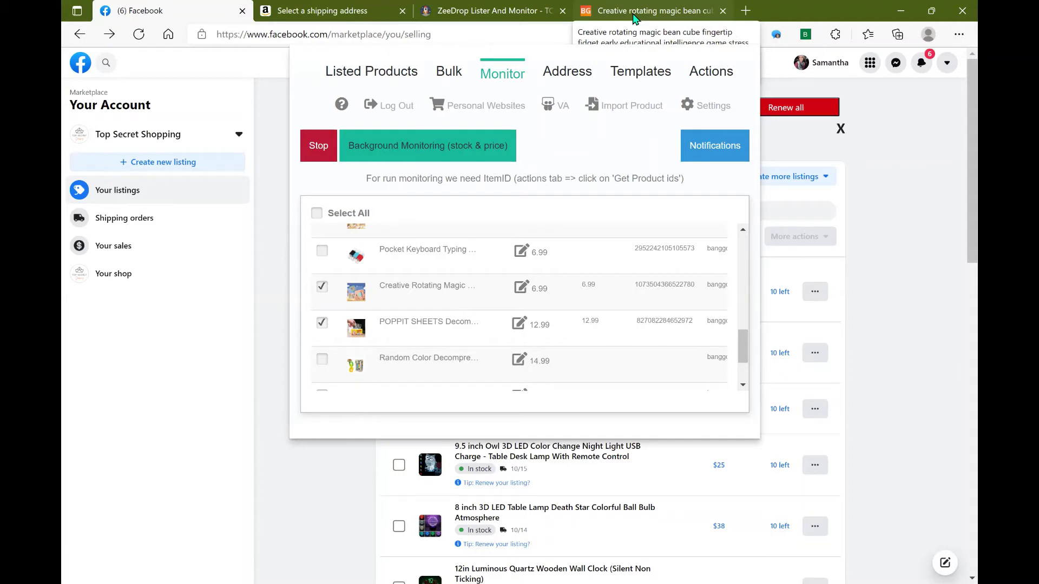
middle_click(635, 17)
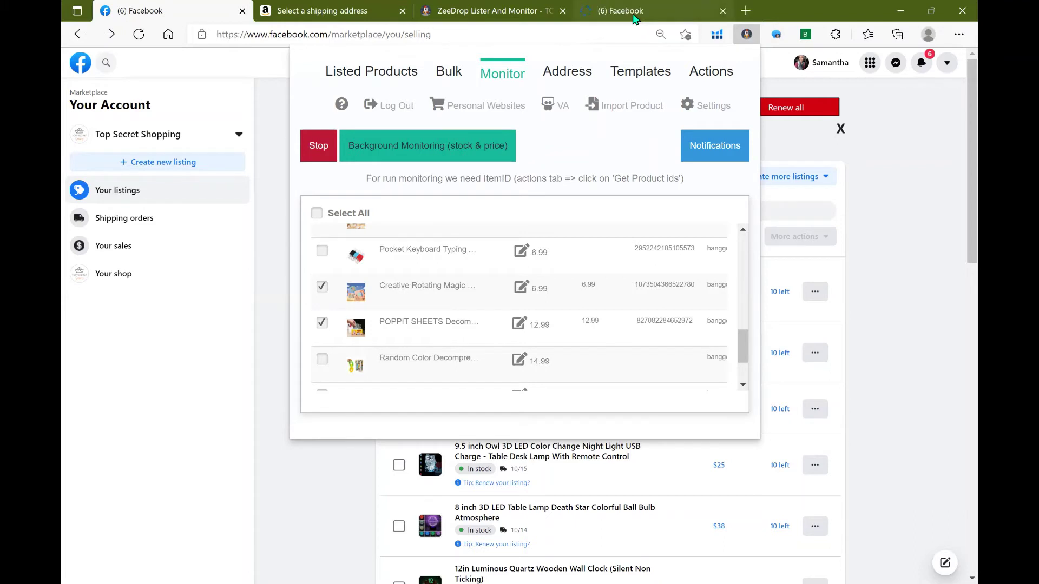
click(637, 17)
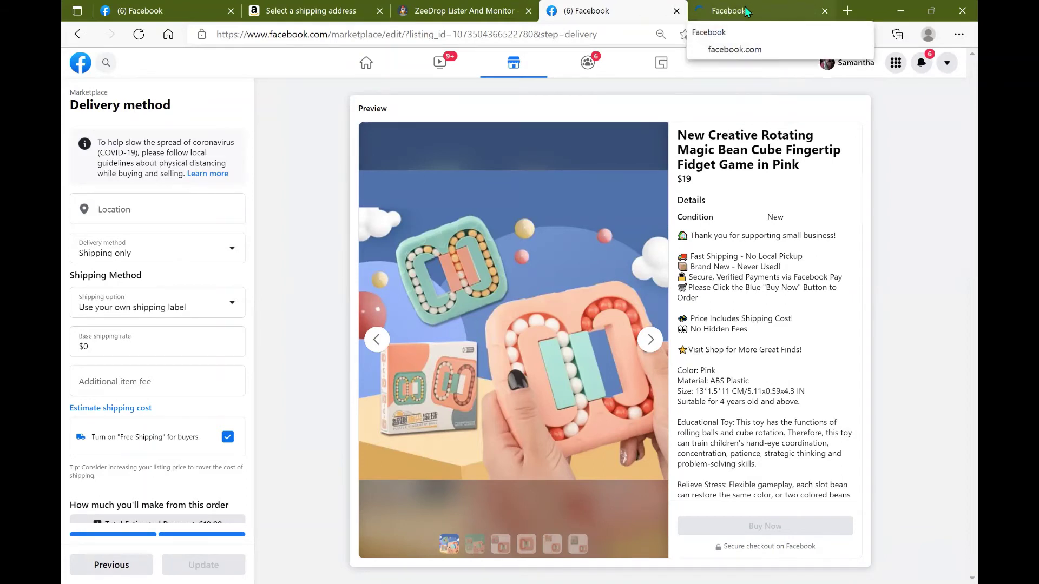
Check the POPPIT SHEETS edit page at $25 with free shipping, then return to Your listings.
click(751, 12)
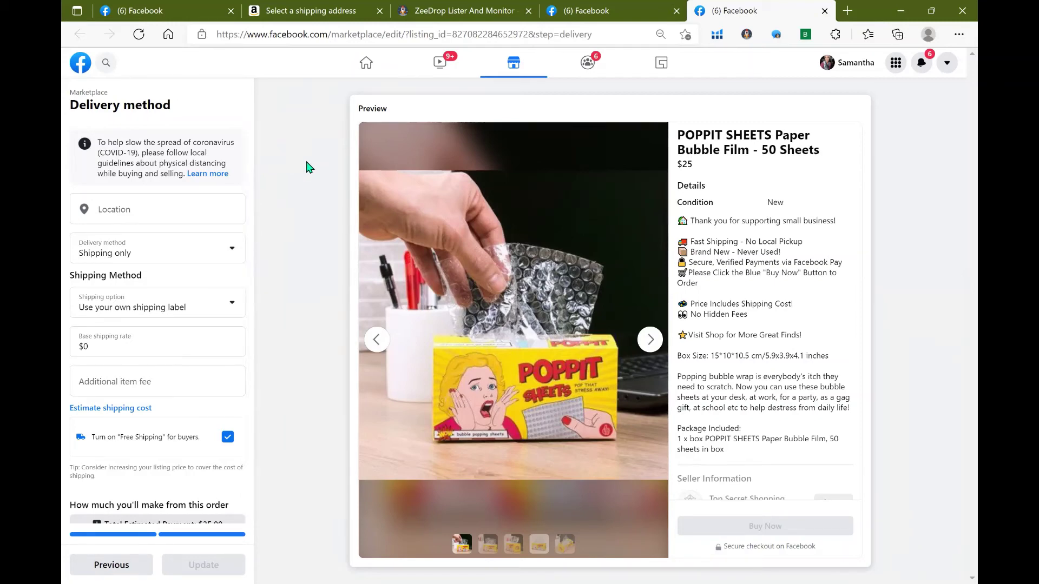
click(161, 9)
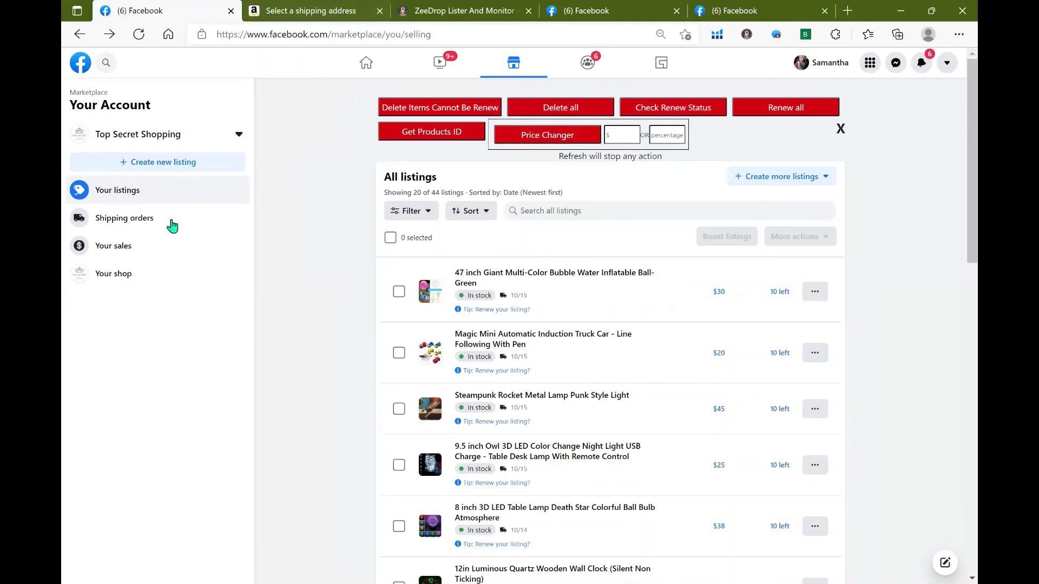
Open Shipping orders to see the $25 magic bean cube order awaiting shipment.
click(172, 226)
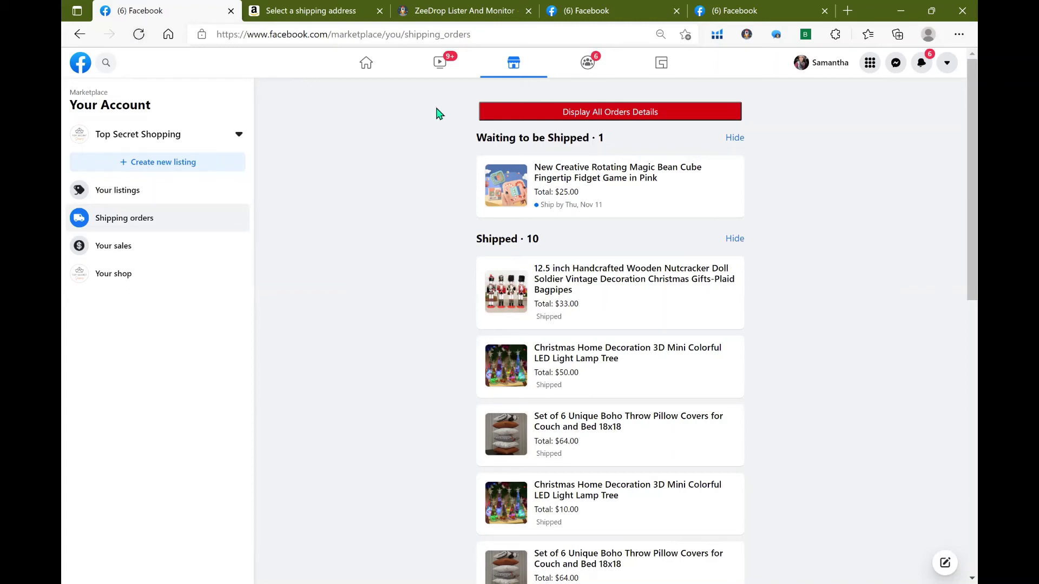
View all order details, copy the waiting magic cube order's address, and go to Amazon's shipping page.
click(617, 111)
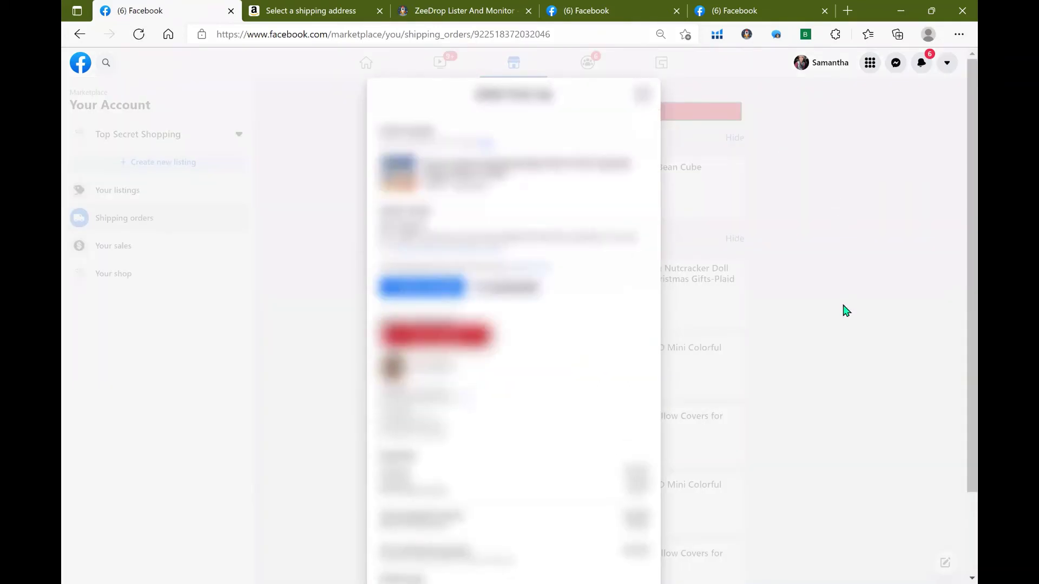
click(845, 310)
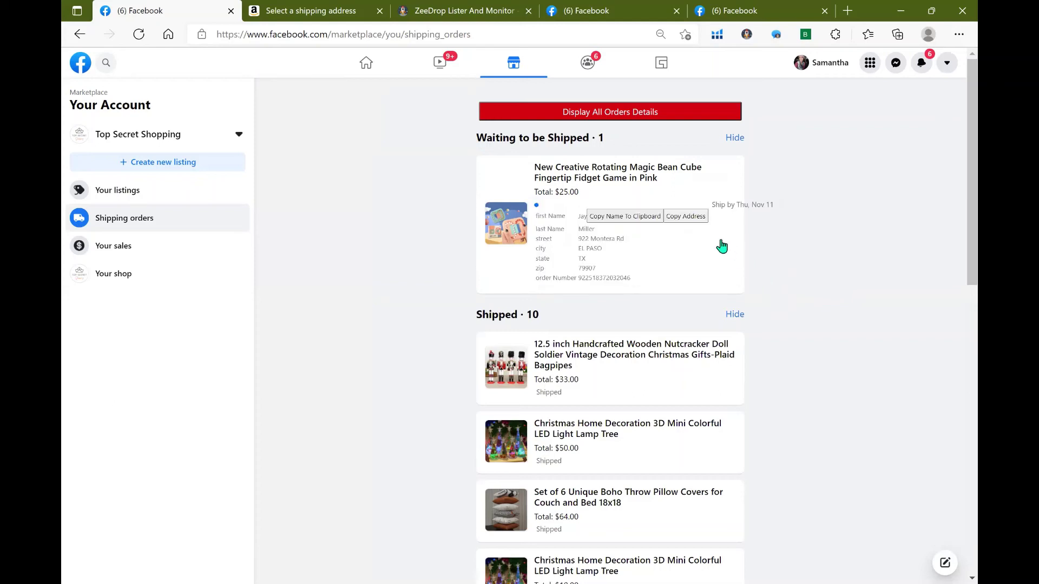
click(685, 217)
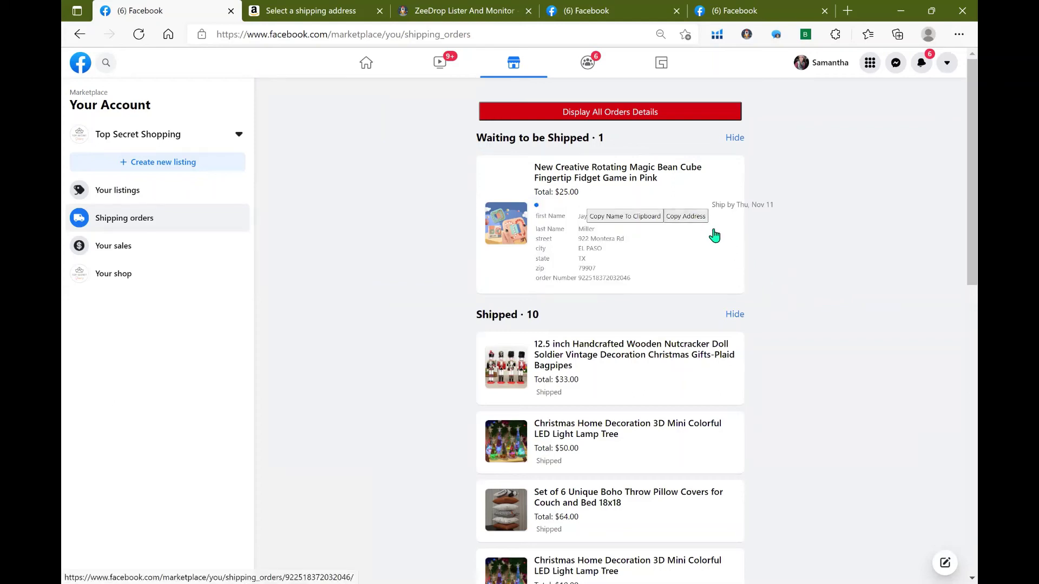
click(299, 6)
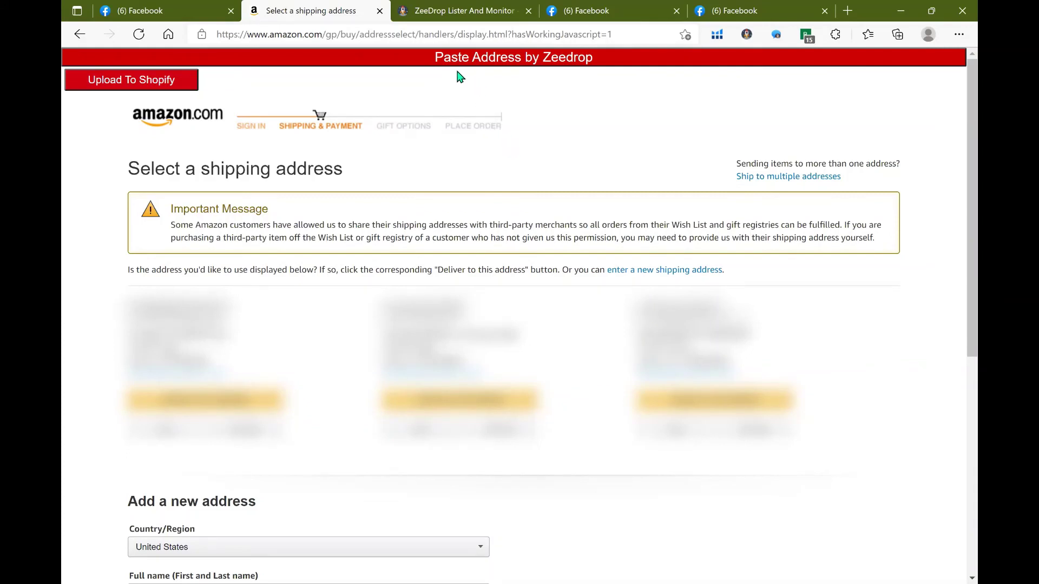
Paste the buyer's name, street, city and ZIP into Amazon's new-address form, then go to zeedrop.com.
click(563, 70)
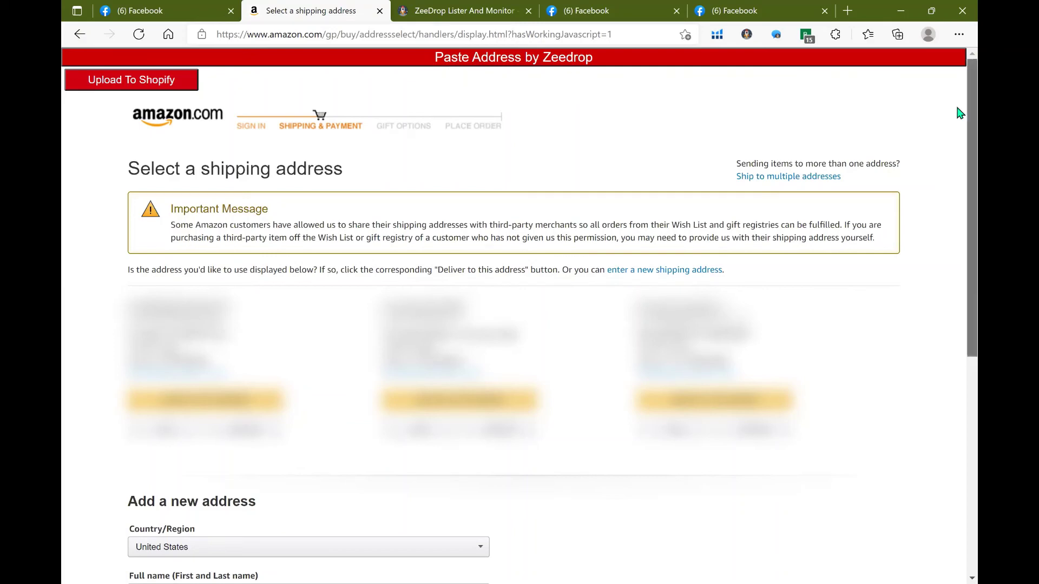
scroll(961, 163, down, 3)
scroll(960, 193, down, 5)
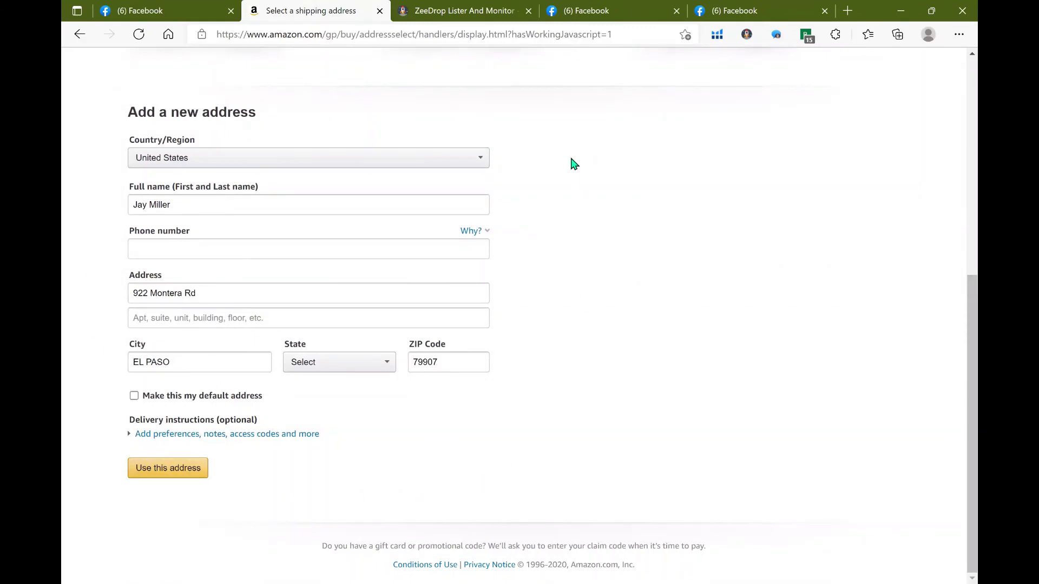
click(465, 10)
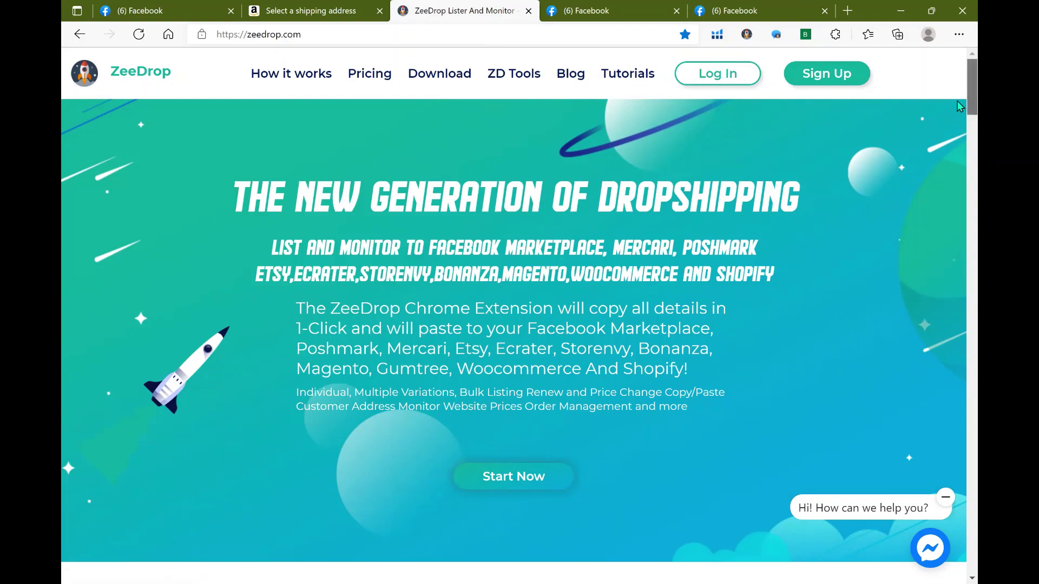
Scroll the zeedrop.com homepage to the supported retailers: eBay, Amazon, Walmart, IKEA.
drag(959, 107, 960, 261)
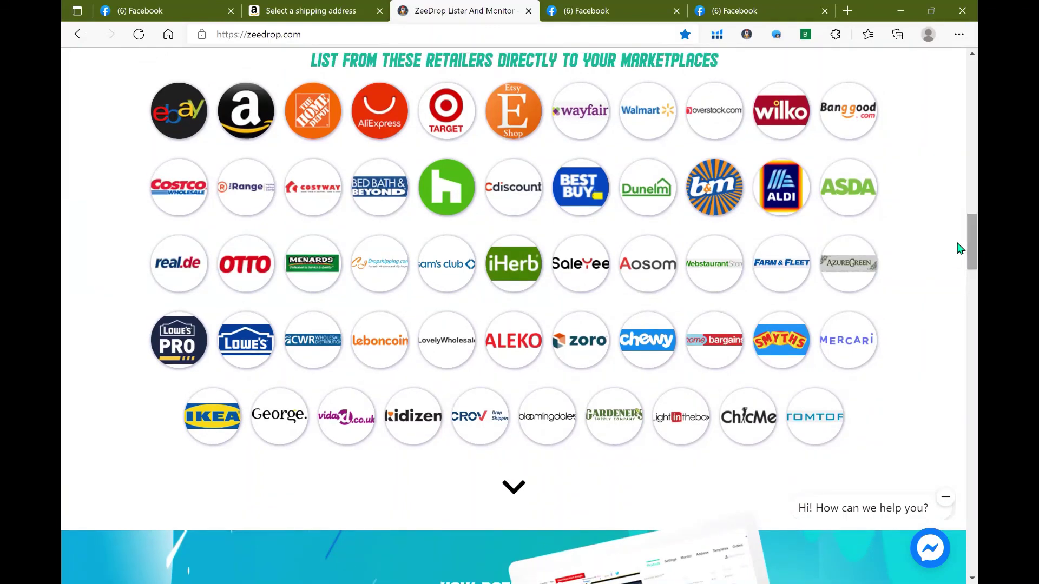